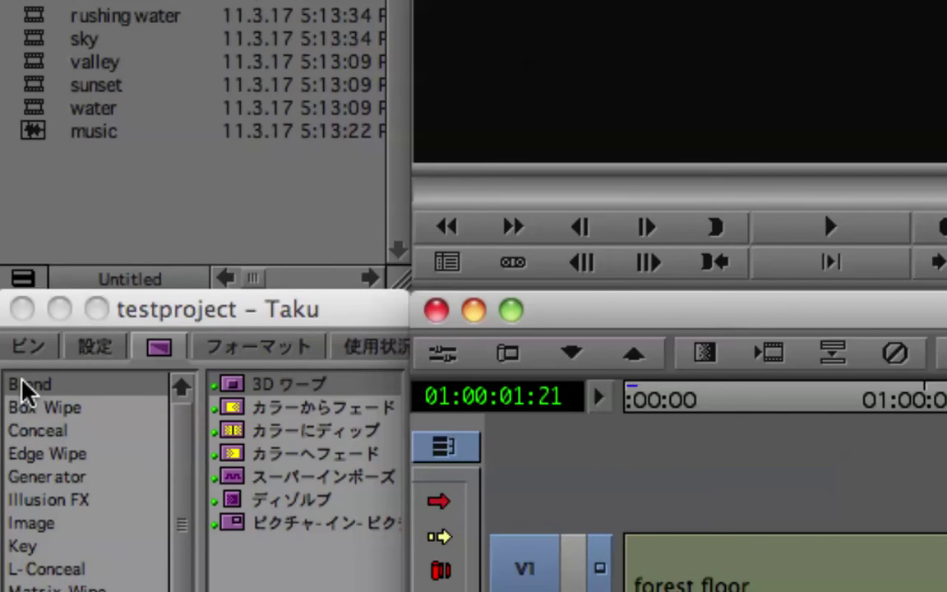
Step: Browse the effect categories up to Edge Wipe, and apply ディゾルブ from Blend to the cut between forest floor and boardwalk
{"action": "left_click", "coordinate": [24, 386]}
{"action": "left_click", "coordinate": [24, 409]}
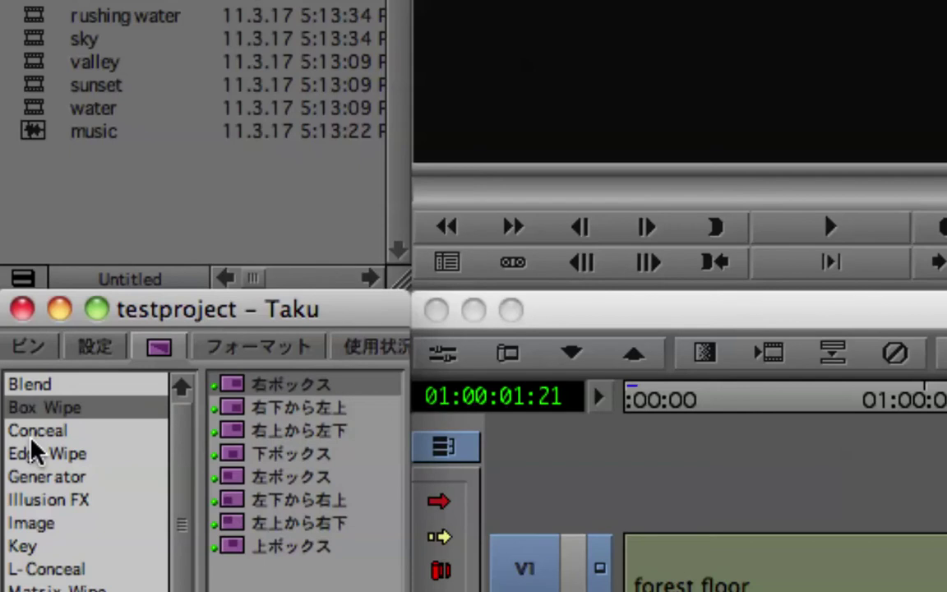
{"action": "left_click", "coordinate": [34, 434]}
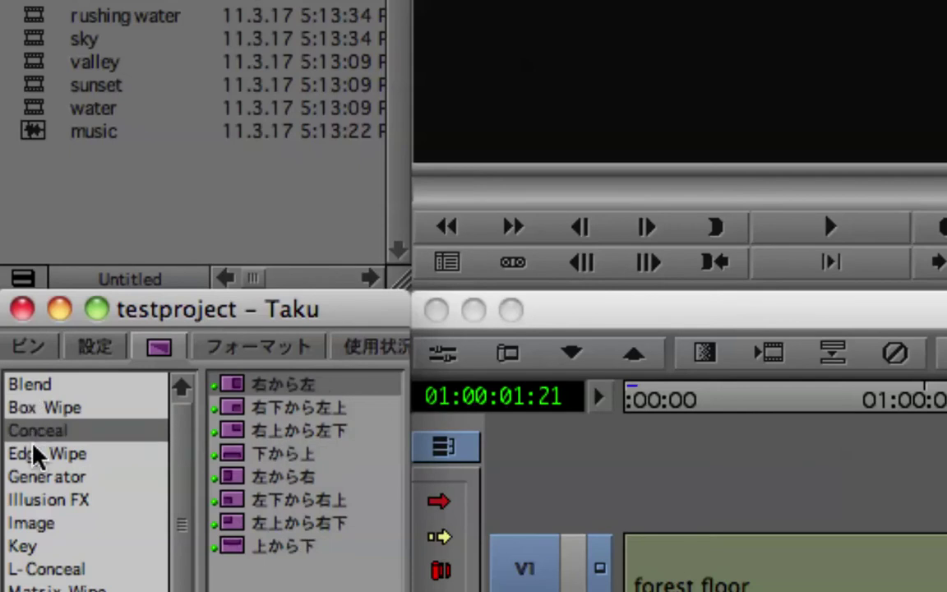
{"action": "left_click", "coordinate": [36, 456]}
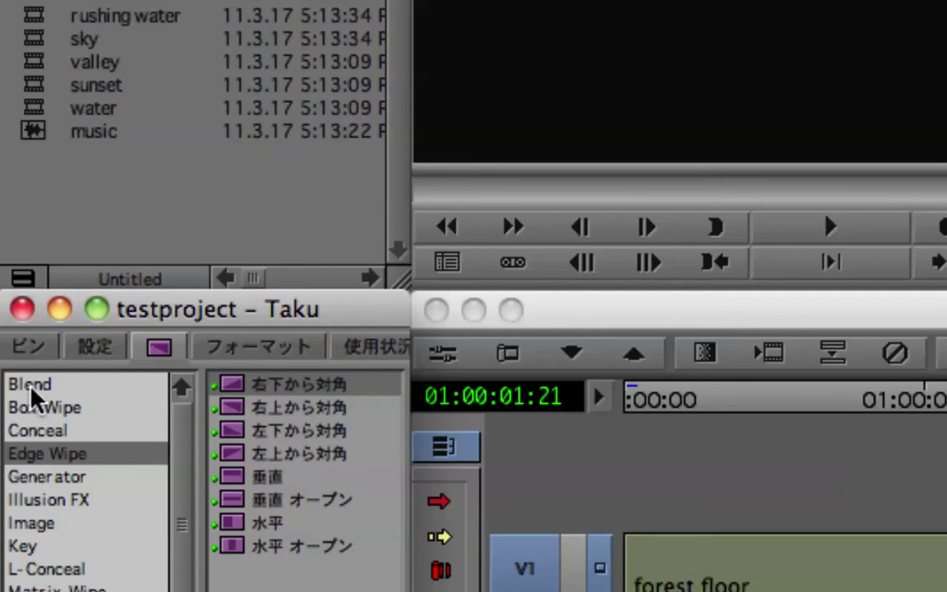
{"action": "left_click", "coordinate": [30, 385]}
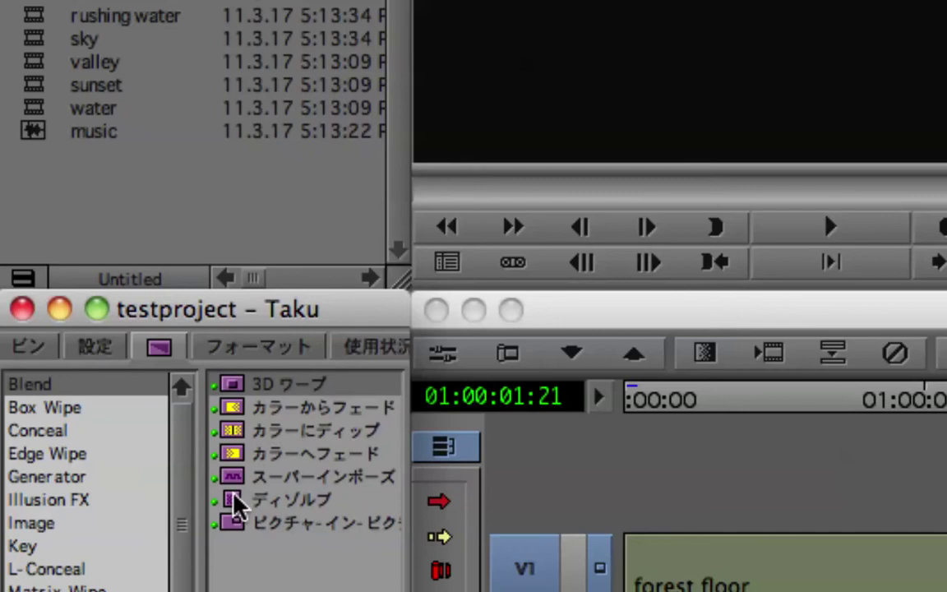
{"action": "left_click", "coordinate": [234, 503]}
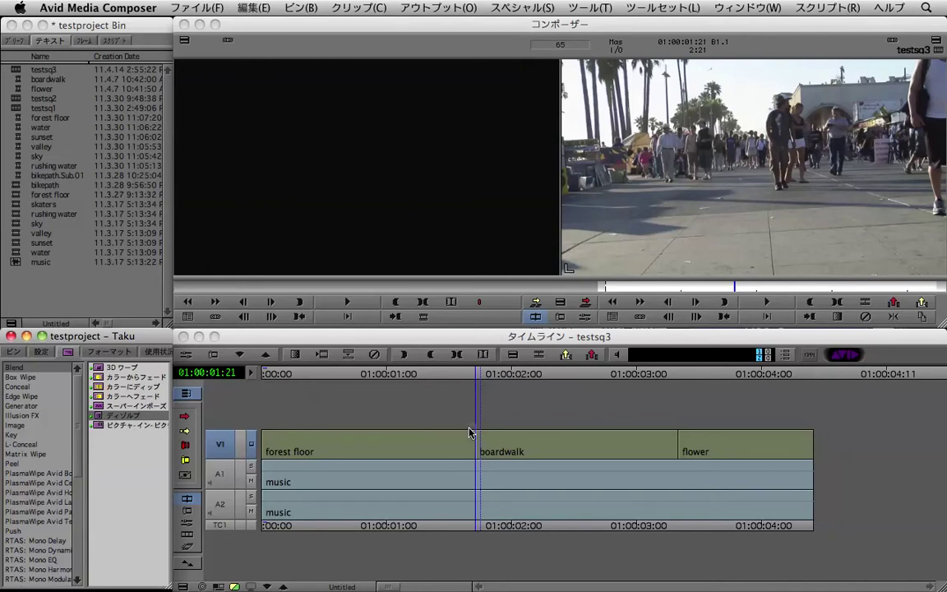
{"action": "left_click_drag", "start_coordinate": [477, 447], "coordinate": [477, 447]}
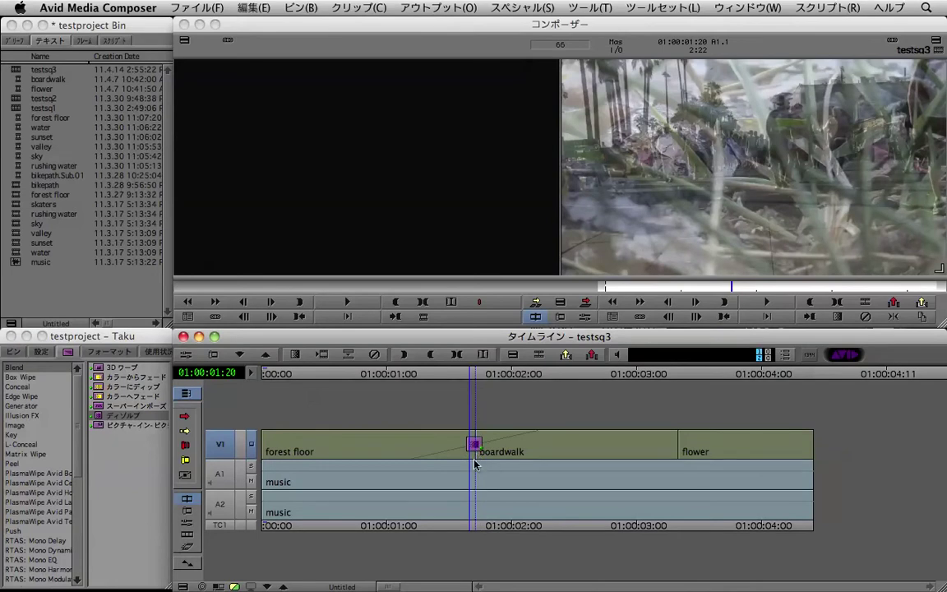
Step: Play the sequence from partway through the forest floor clip across the dissolve to check it
{"action": "left_click", "coordinate": [372, 466]}
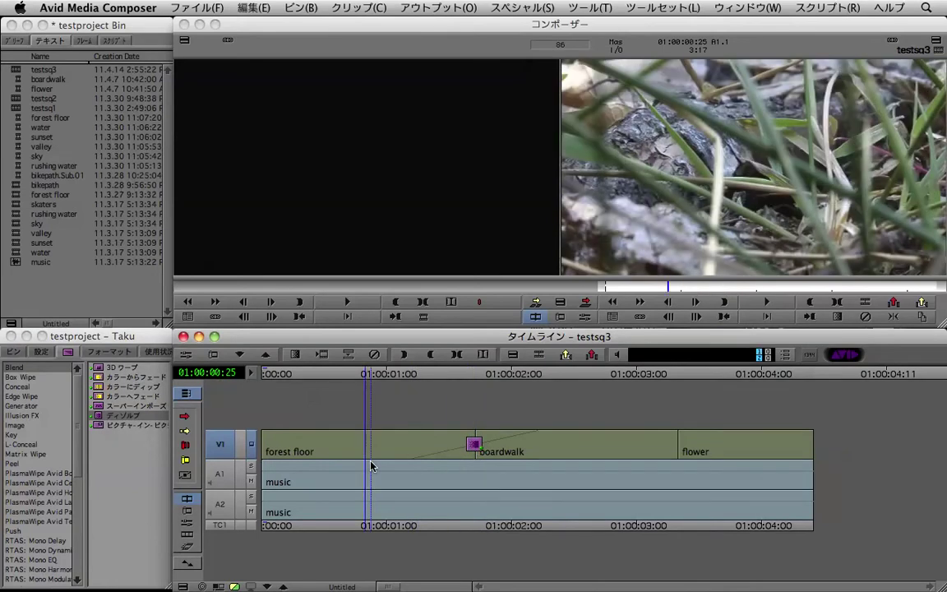
{"action": "key", "text": "space"}
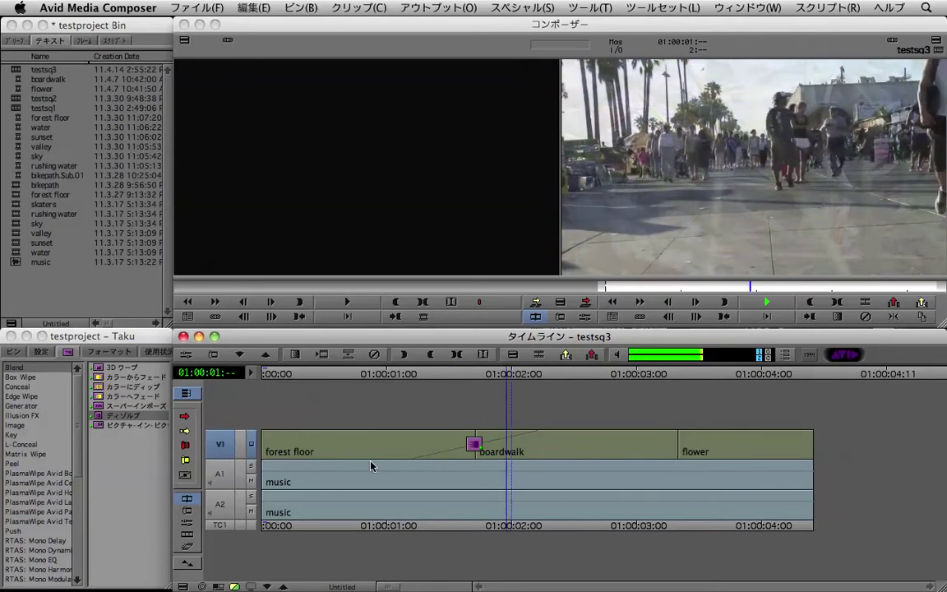
{"action": "key", "text": "space"}
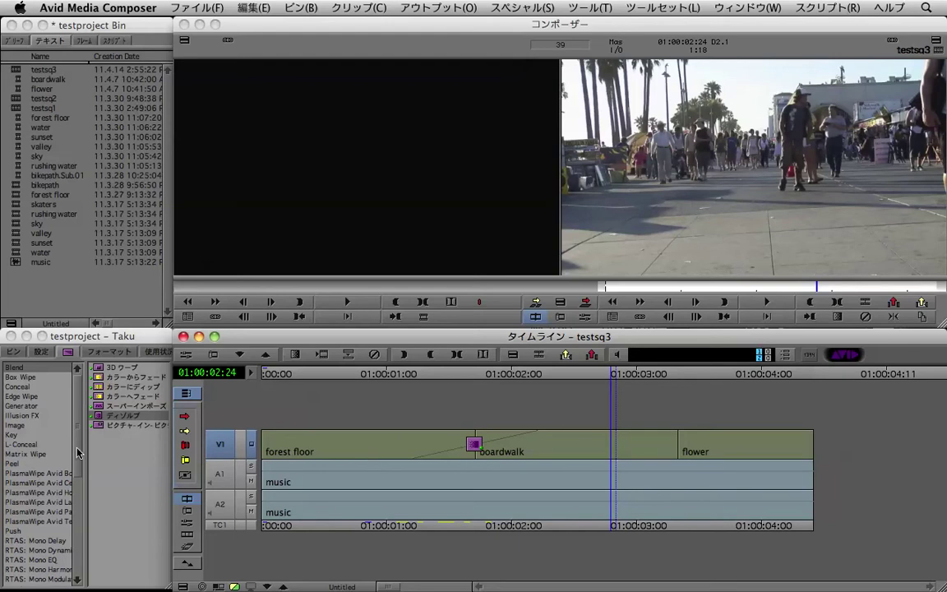
Step: Replace the dissolve between forest floor and boardwalk with the クロック transition from the Shape Wipe category
{"action": "left_click", "coordinate": [69, 403]}
{"action": "scroll", "coordinate": [80, 543], "scroll_direction": "down", "scroll_amount": 6}
{"action": "scroll", "coordinate": [80, 538], "scroll_direction": "down", "scroll_amount": 1}
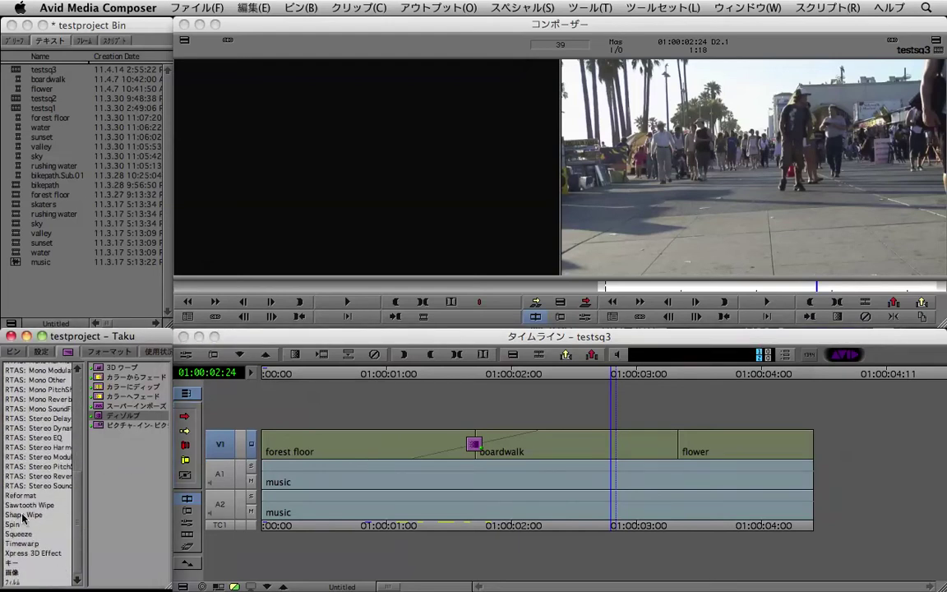
{"action": "left_click", "coordinate": [21, 515]}
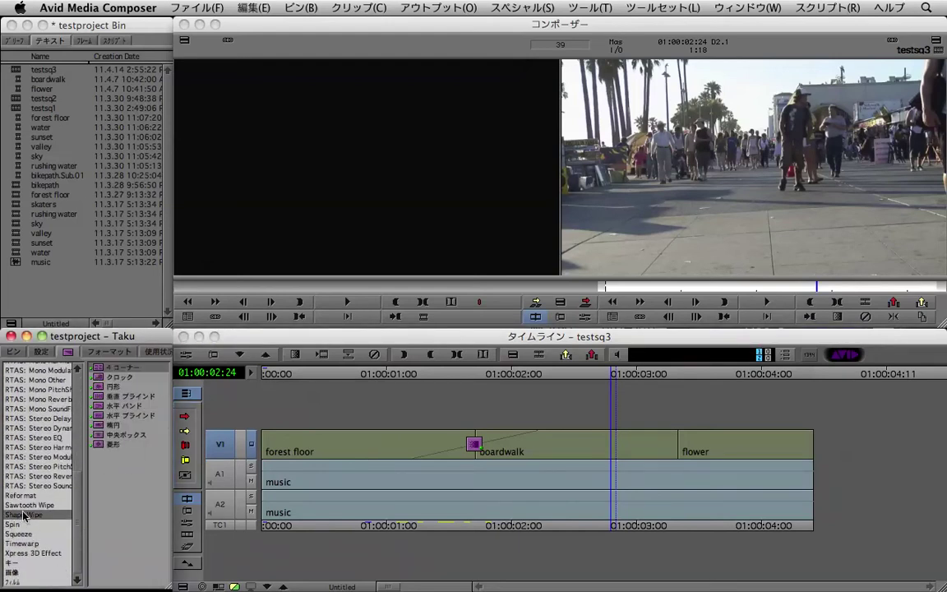
{"action": "left_click", "coordinate": [98, 378]}
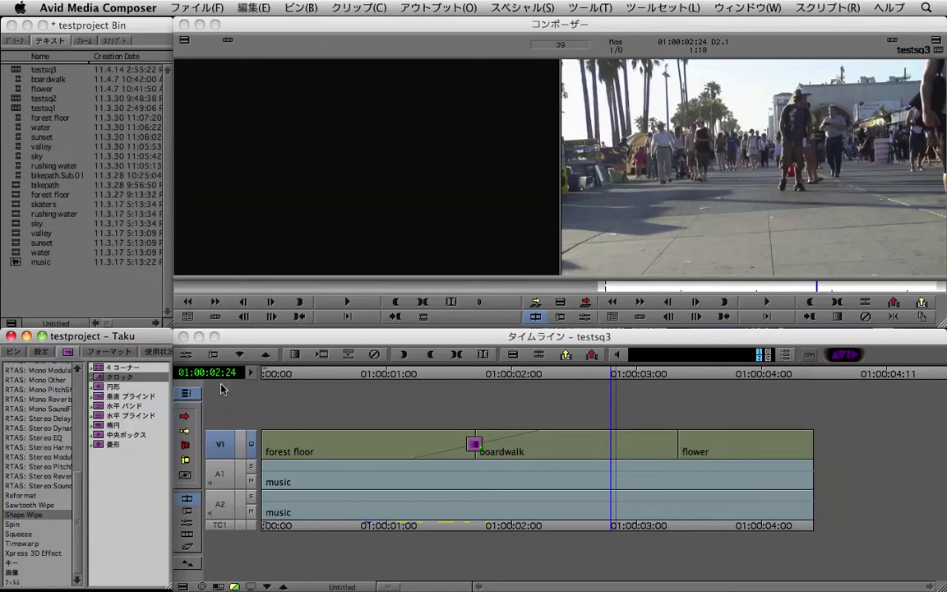
{"action": "left_click", "coordinate": [474, 442]}
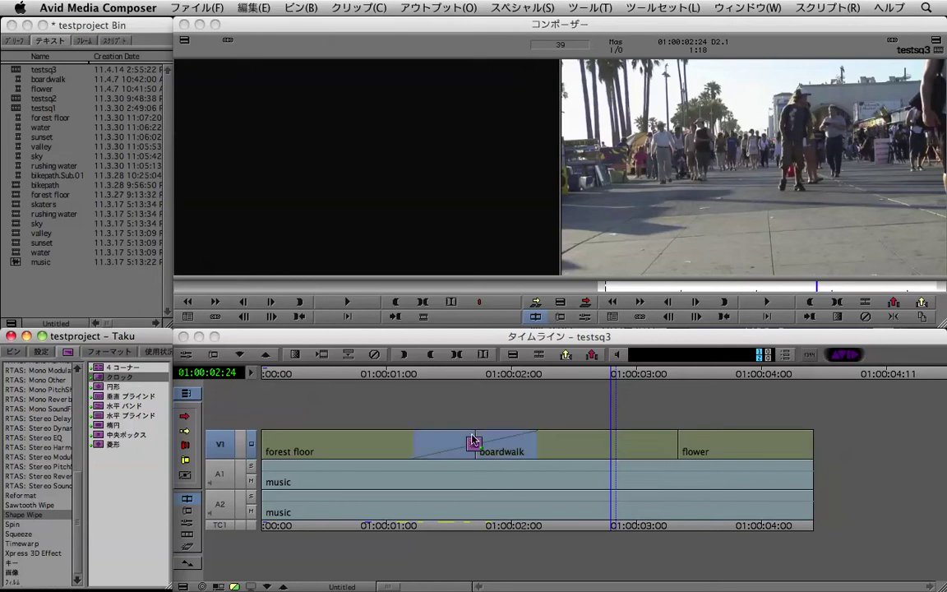
Step: Play the clock wipe twice, starting each time shortly before the forest floor and boardwalk cut
{"action": "left_click", "coordinate": [390, 457]}
{"action": "key", "text": "space"}
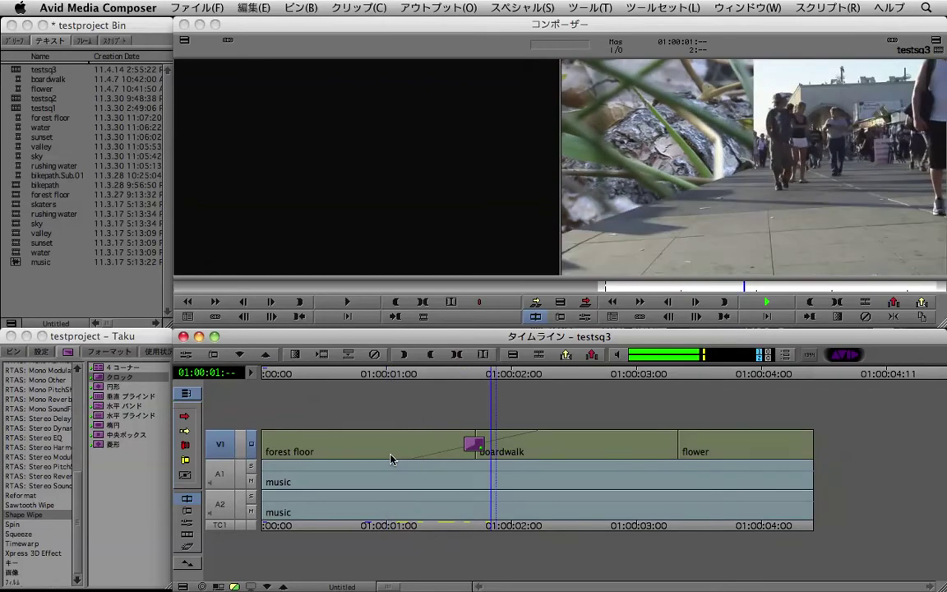
{"action": "key", "text": "space"}
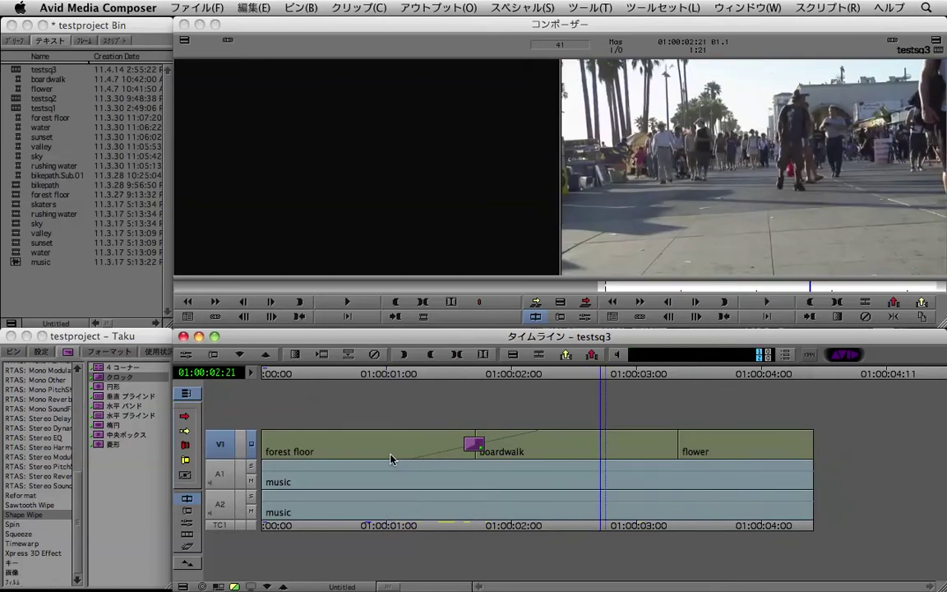
{"action": "left_click", "coordinate": [392, 459]}
{"action": "key", "text": "space"}
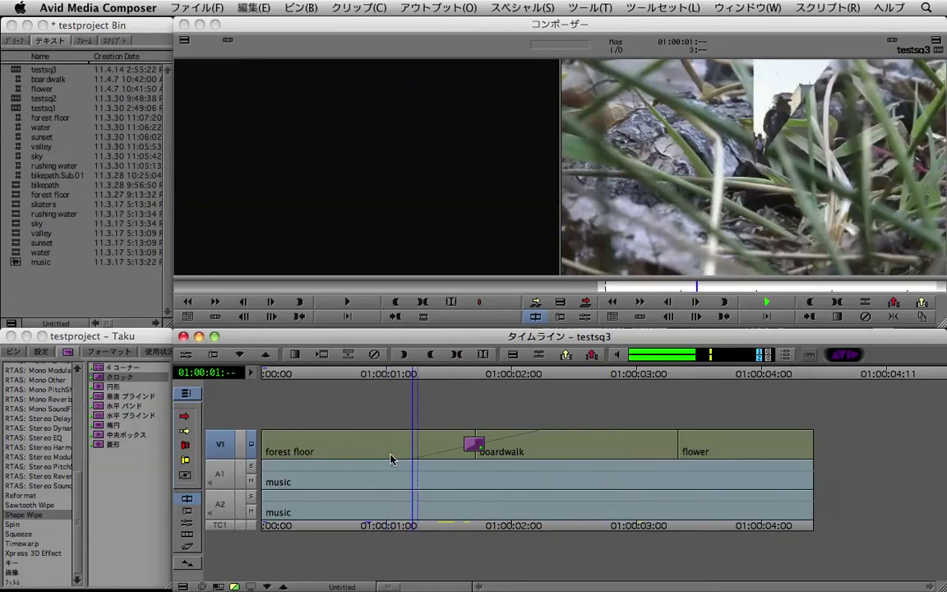
Step: Open the dissolve between forest floor and boardwalk in the effect editor and set its duration to 2:00
{"action": "left_click", "coordinate": [476, 459]}
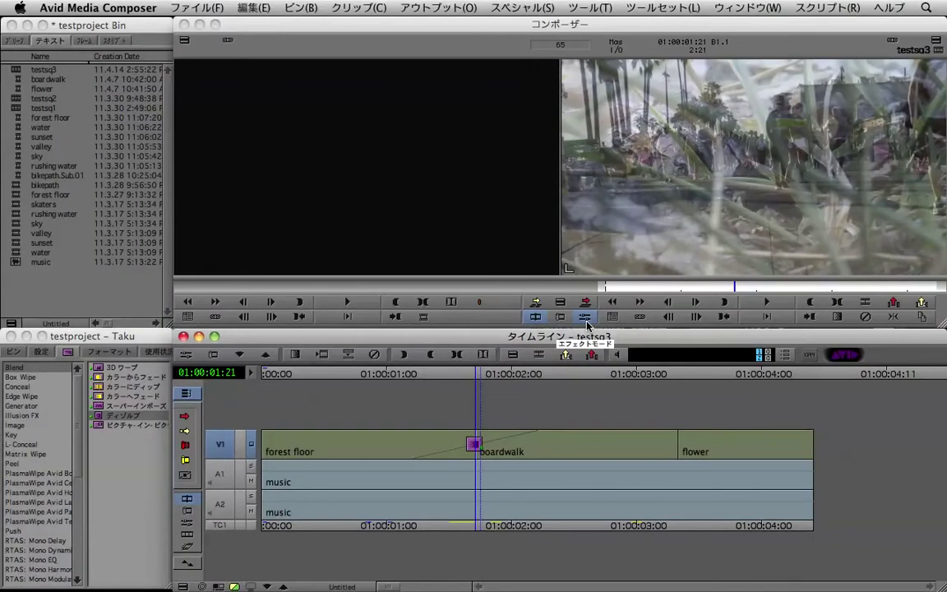
{"action": "left_click", "coordinate": [585, 317]}
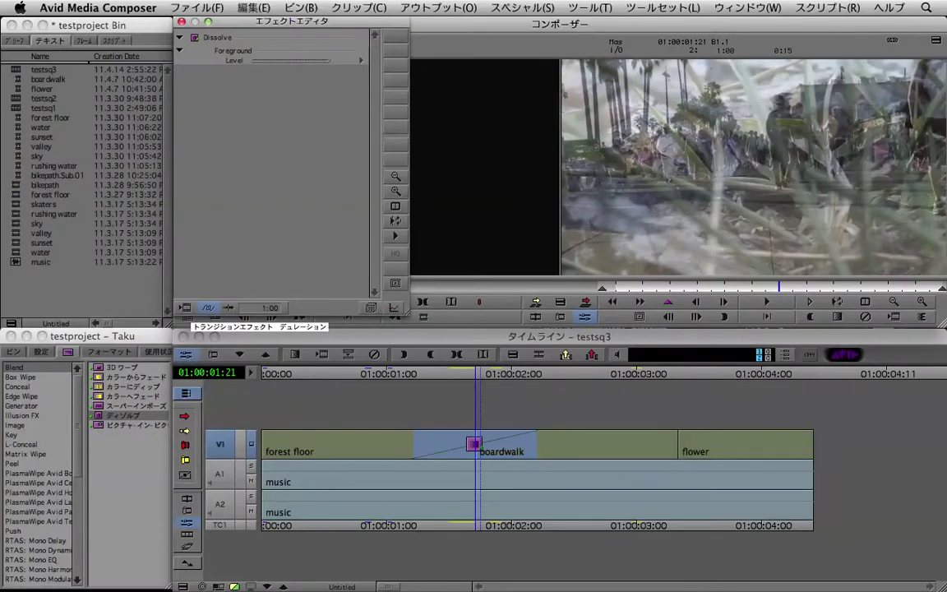
{"action": "left_click", "coordinate": [270, 307]}
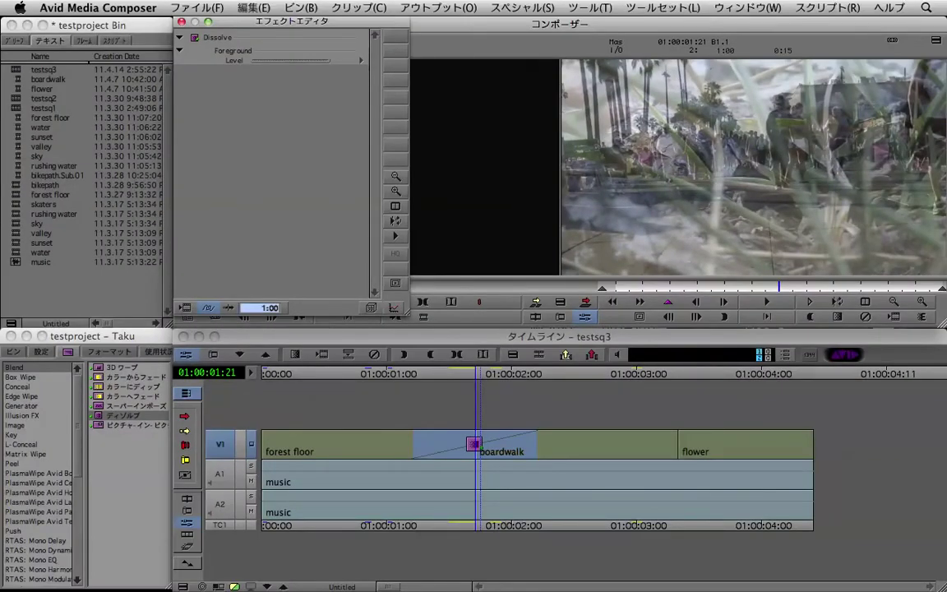
{"action": "type", "text": "2"}
{"action": "type", "text": ":00"}
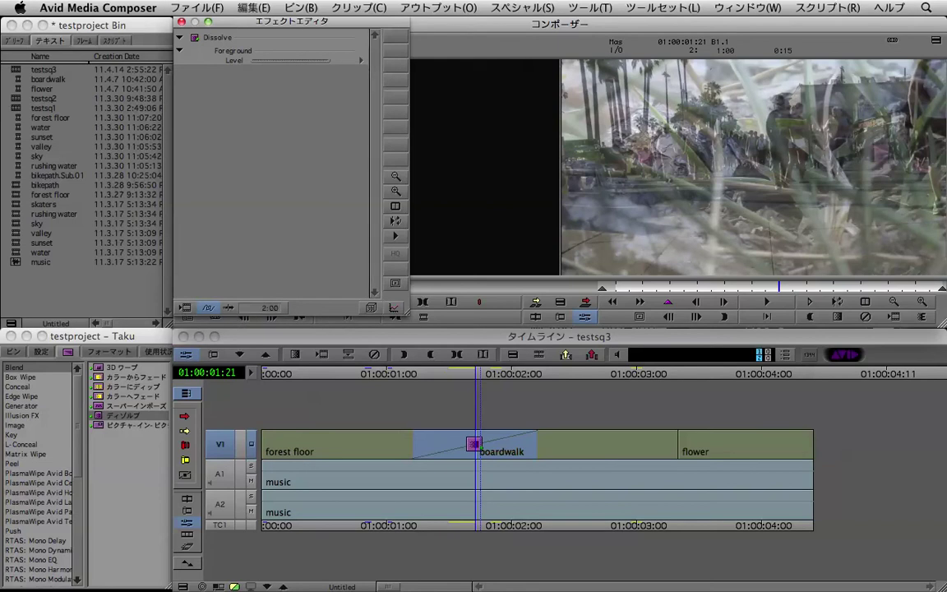
{"action": "key", "text": "Return"}
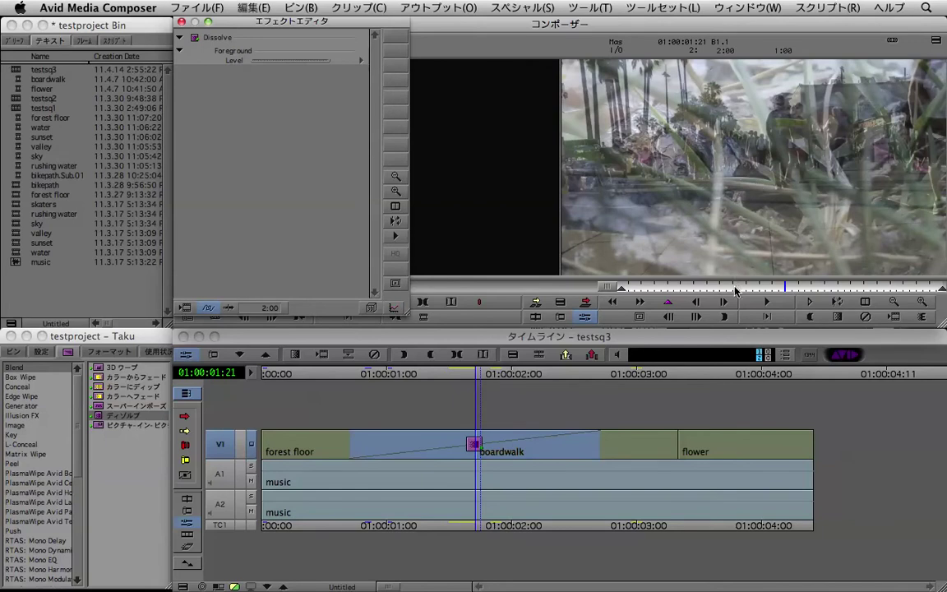
Step: Preview the lengthened dissolve in the record monitor from the start of the effect
{"action": "left_click_drag", "start_coordinate": [736, 289], "coordinate": [627, 290]}
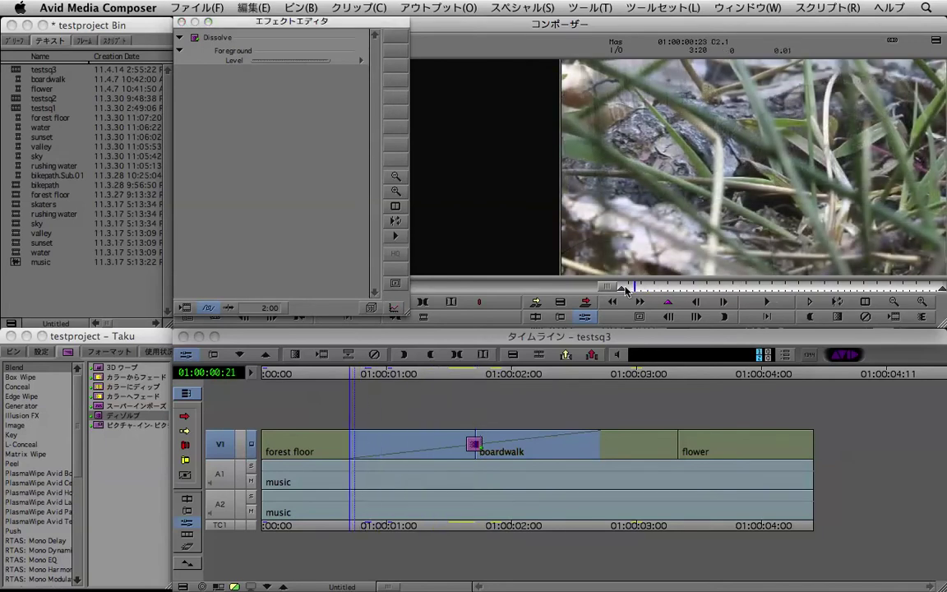
{"action": "left_click", "coordinate": [767, 303]}
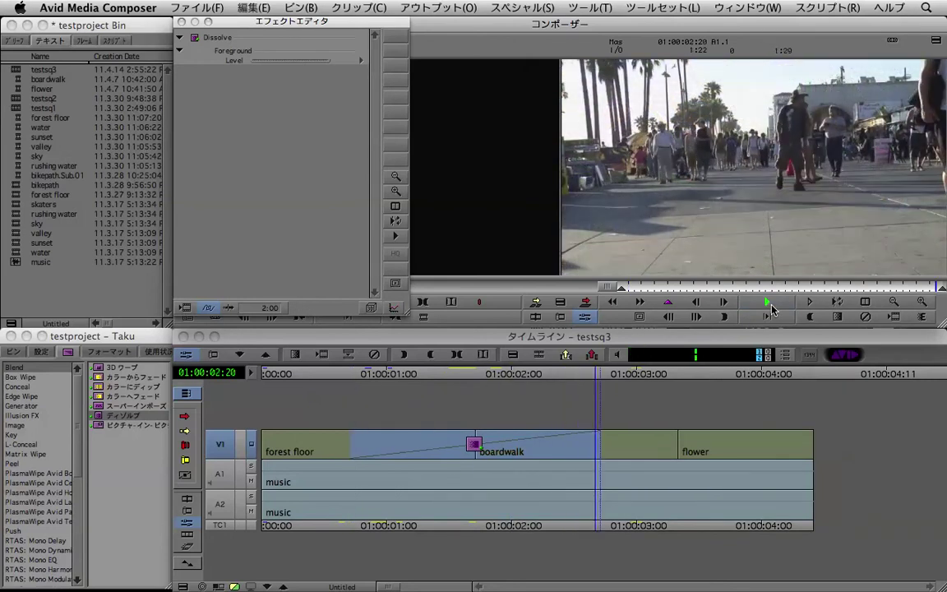
{"action": "left_click", "coordinate": [767, 302]}
{"action": "left_click", "coordinate": [234, 278]}
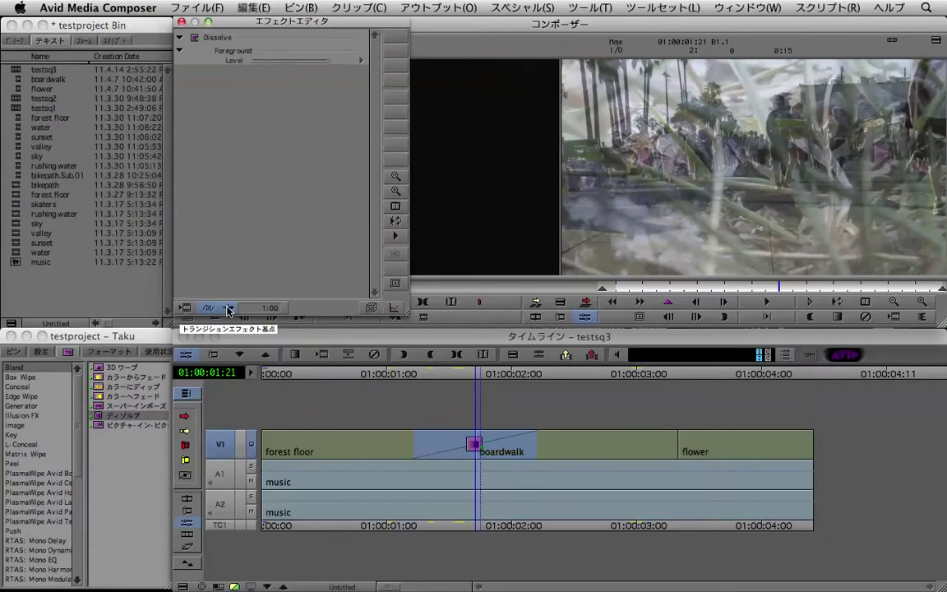
Step: Try the dissolve's alignment as Ending at Cut and Starting at Cut, finishing with Centered on Cut
{"action": "left_click", "coordinate": [228, 308]}
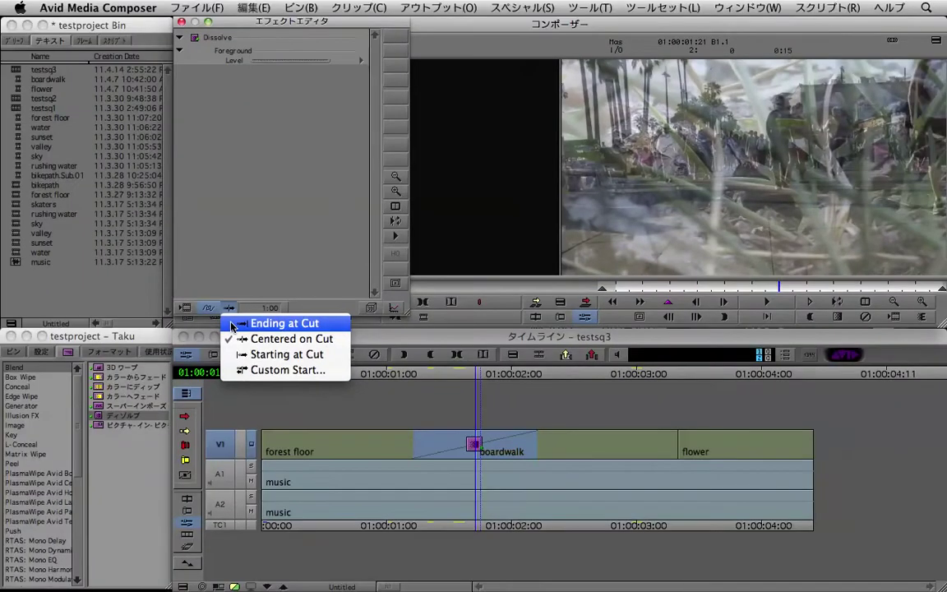
{"action": "left_click", "coordinate": [233, 323]}
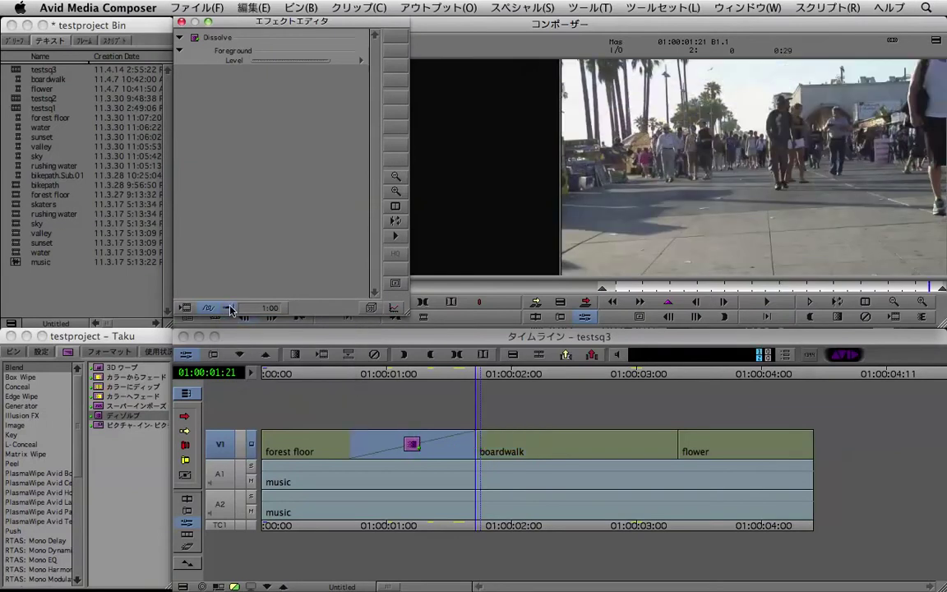
{"action": "left_click", "coordinate": [233, 309]}
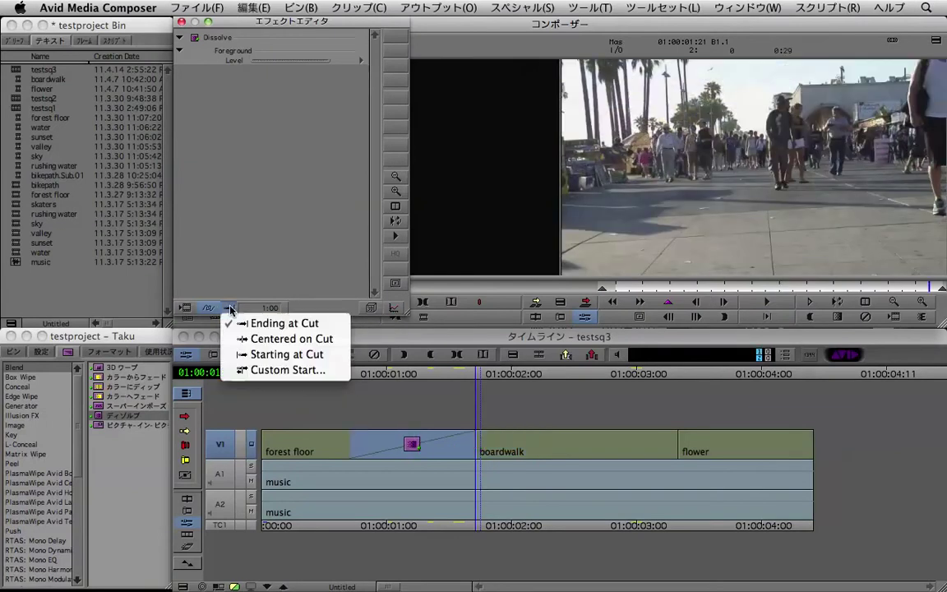
{"action": "left_click", "coordinate": [238, 354]}
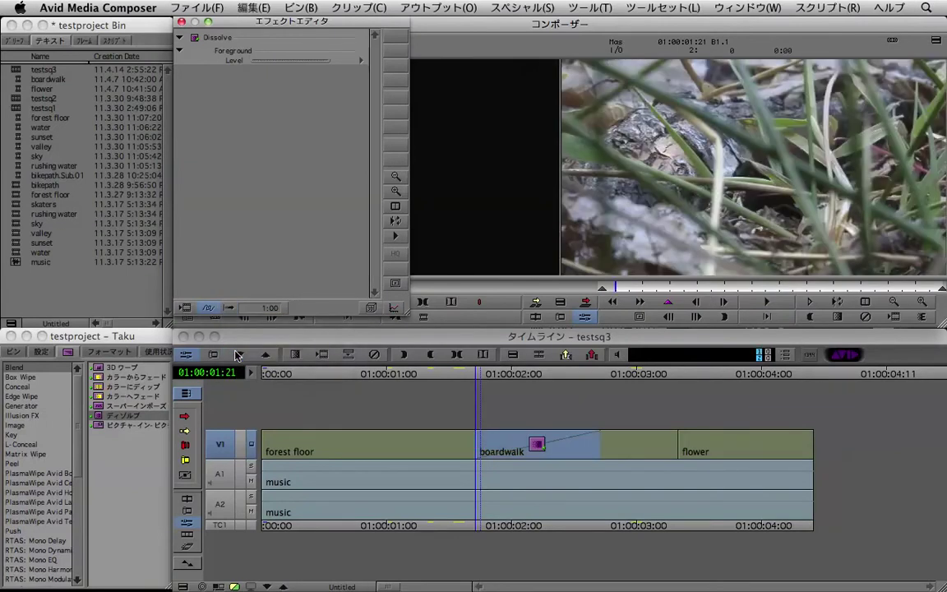
{"action": "left_click", "coordinate": [231, 308]}
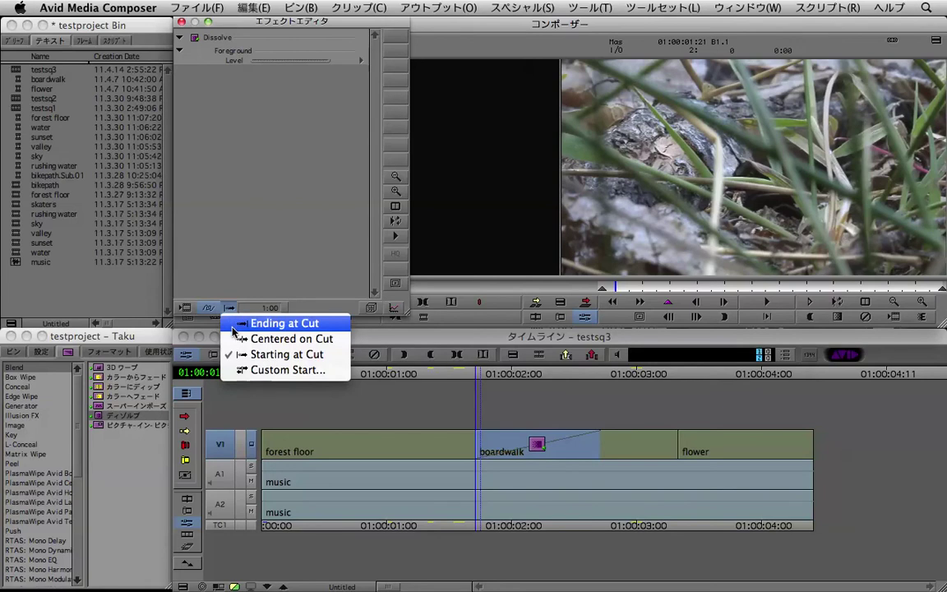
{"action": "left_click", "coordinate": [238, 338]}
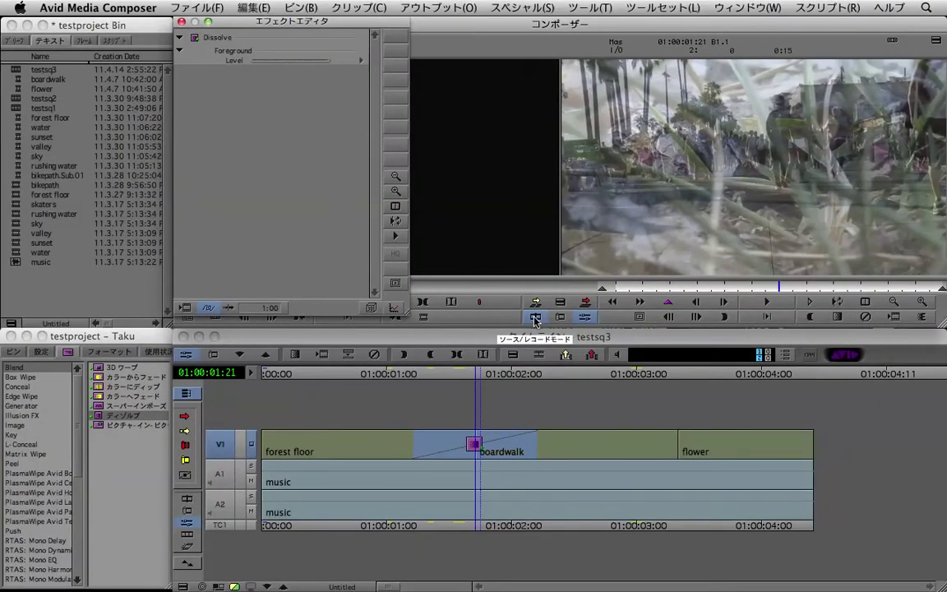
Step: Return to source/record mode and remove the dissolve from the forest floor and boardwalk cut
{"action": "left_click", "coordinate": [535, 319]}
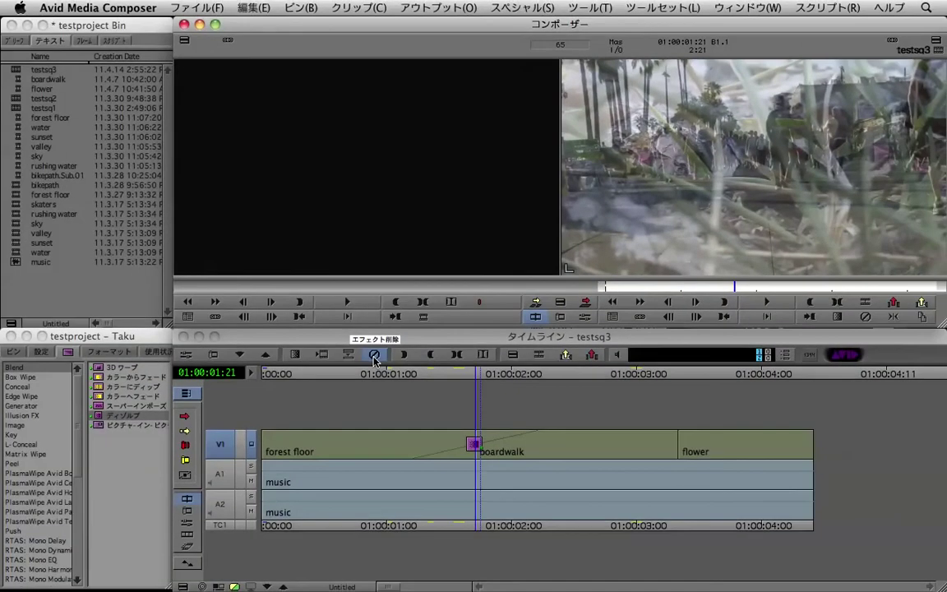
{"action": "left_click", "coordinate": [374, 356]}
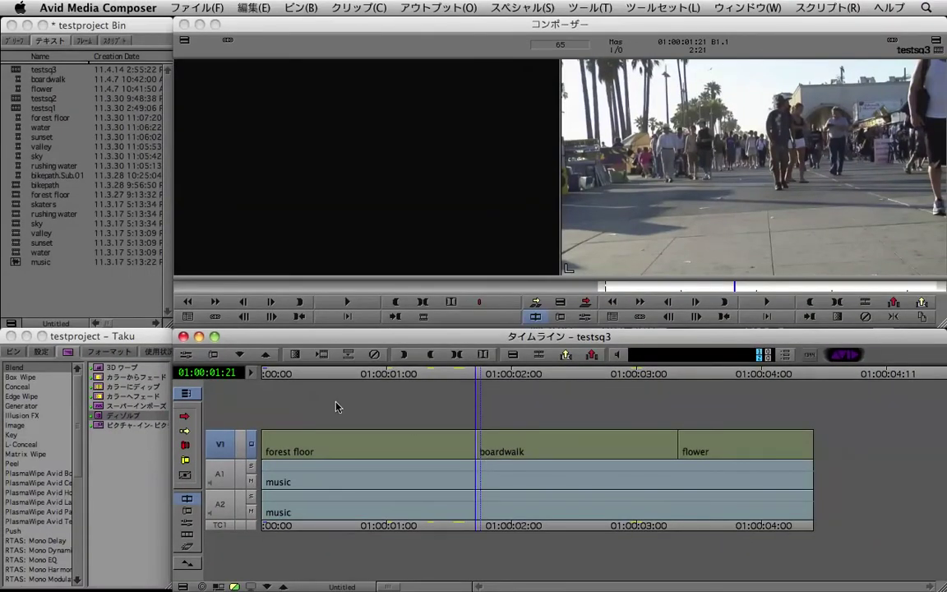
Step: Add a 24-frame Fade to Color (カラーへフェード) Quick Transition on V1, centered (センター) on the cut between forest floor and boardwalk
{"action": "left_click", "coordinate": [296, 356]}
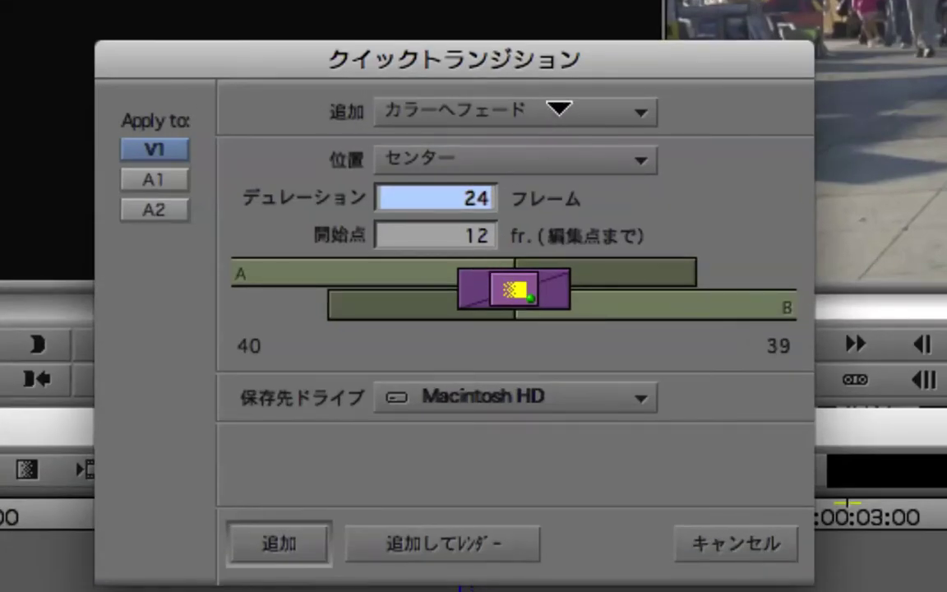
{"action": "left_click", "coordinate": [560, 108]}
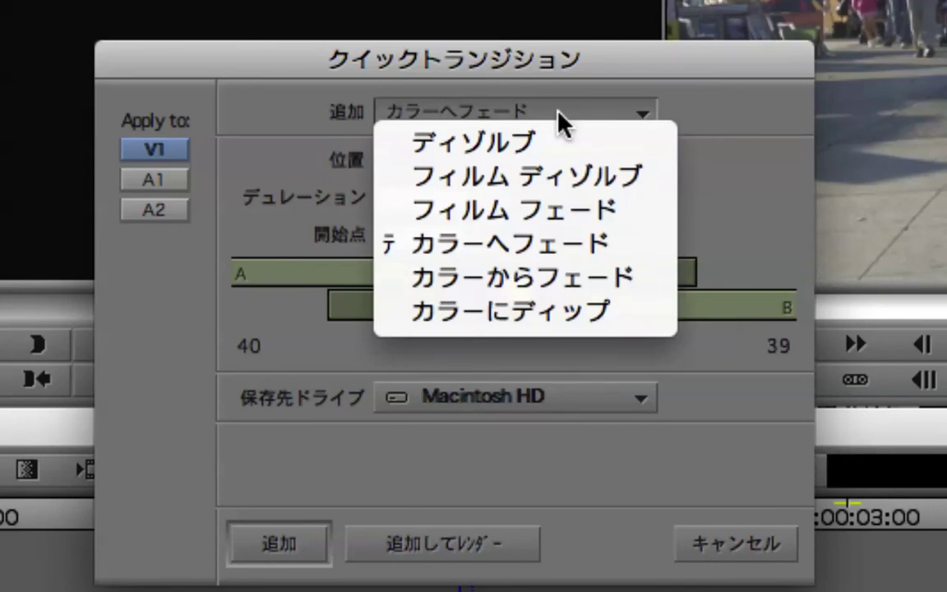
{"action": "left_click", "coordinate": [560, 239]}
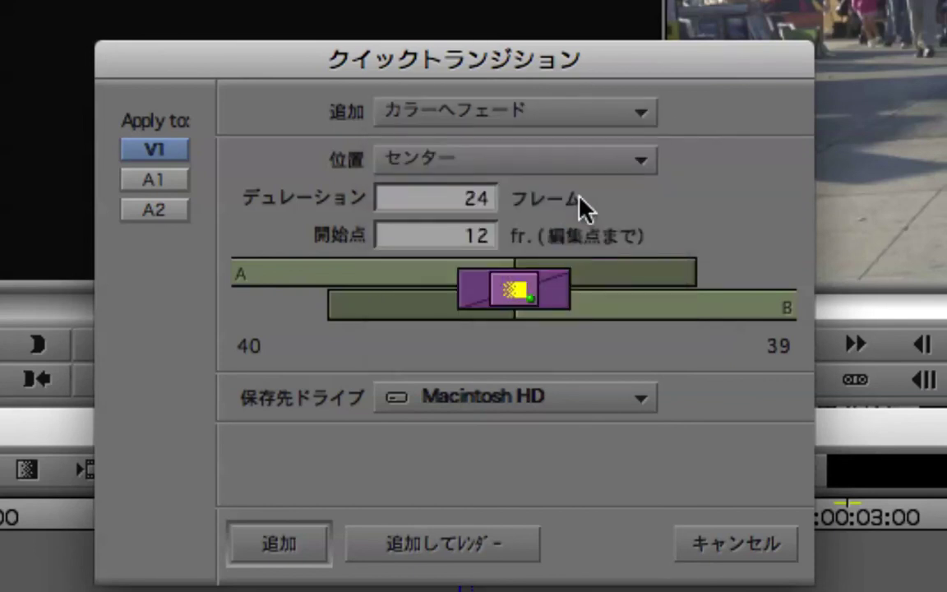
{"action": "left_click", "coordinate": [603, 153]}
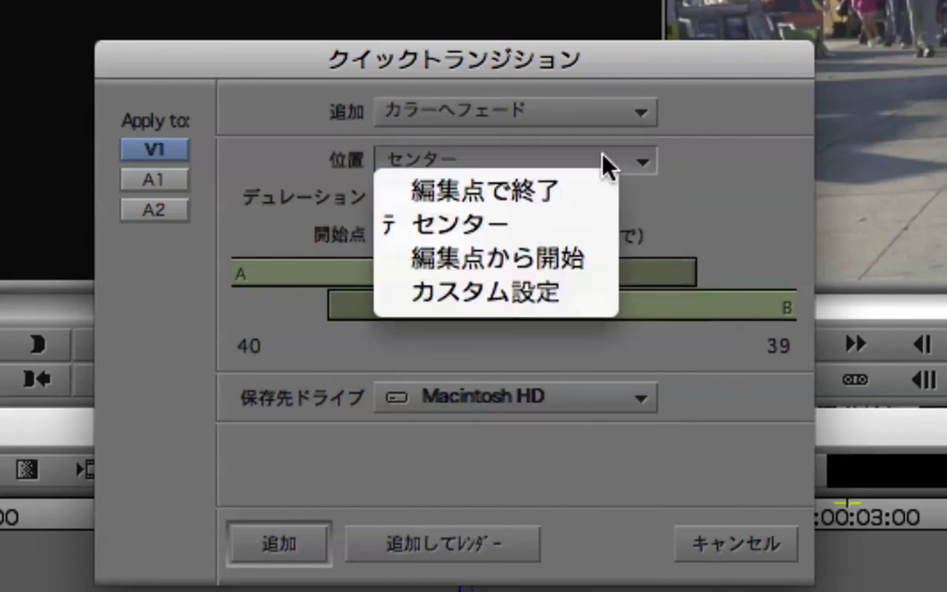
{"action": "left_click", "coordinate": [644, 205]}
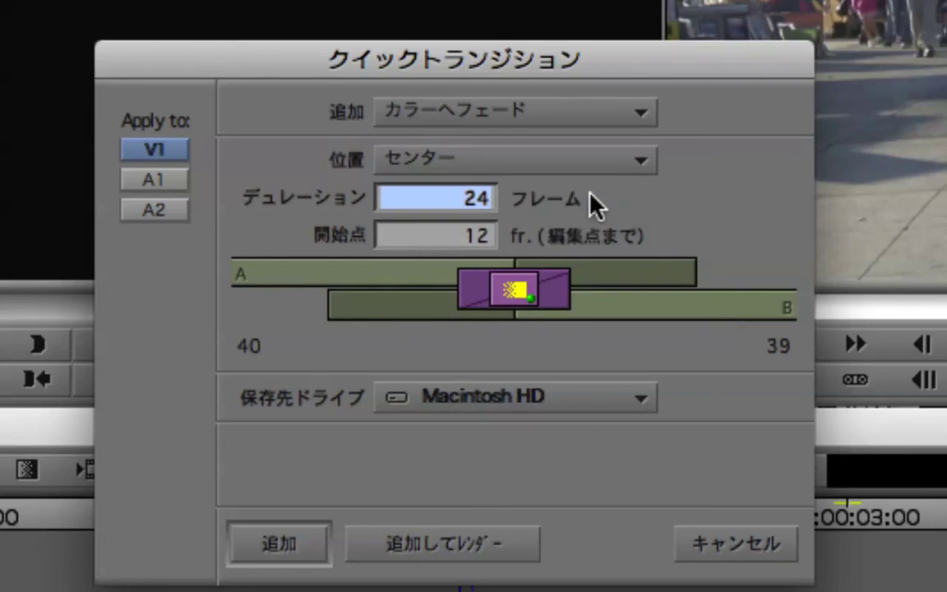
{"action": "left_click", "coordinate": [277, 553]}
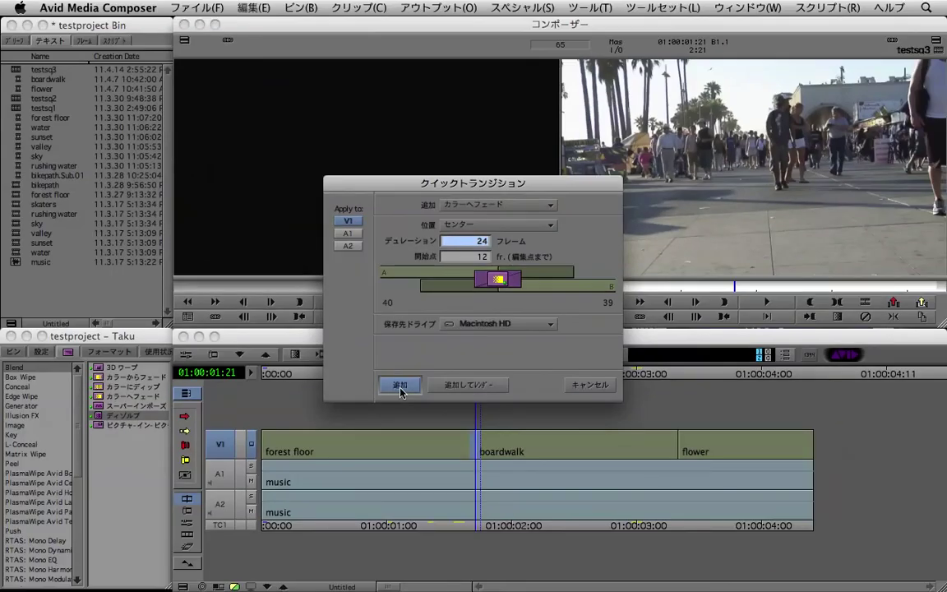
{"action": "left_click", "coordinate": [400, 386]}
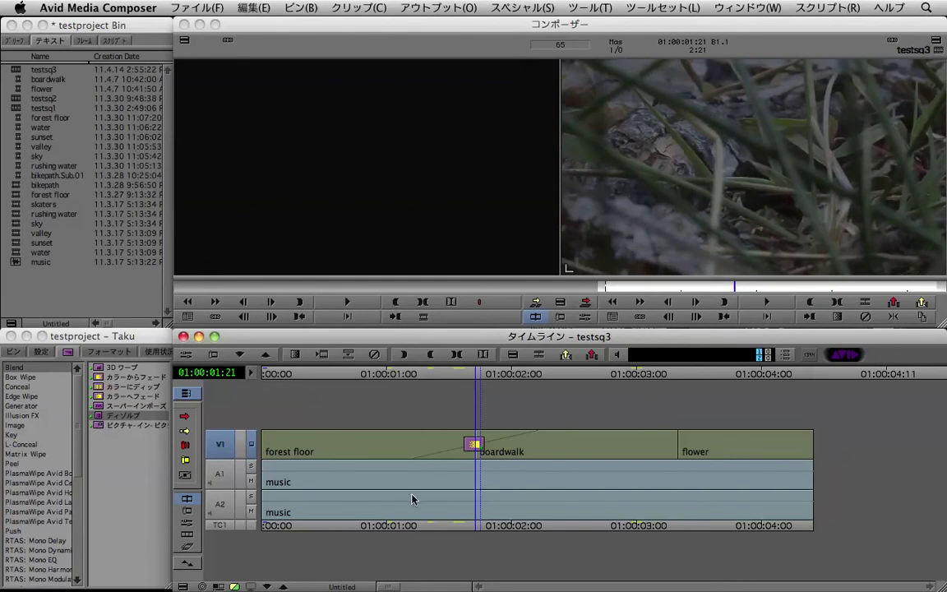
Step: Play the sequence from the forest floor clip through the cut into boardwalk to preview the Fade to Color transition
{"action": "left_click", "coordinate": [379, 499]}
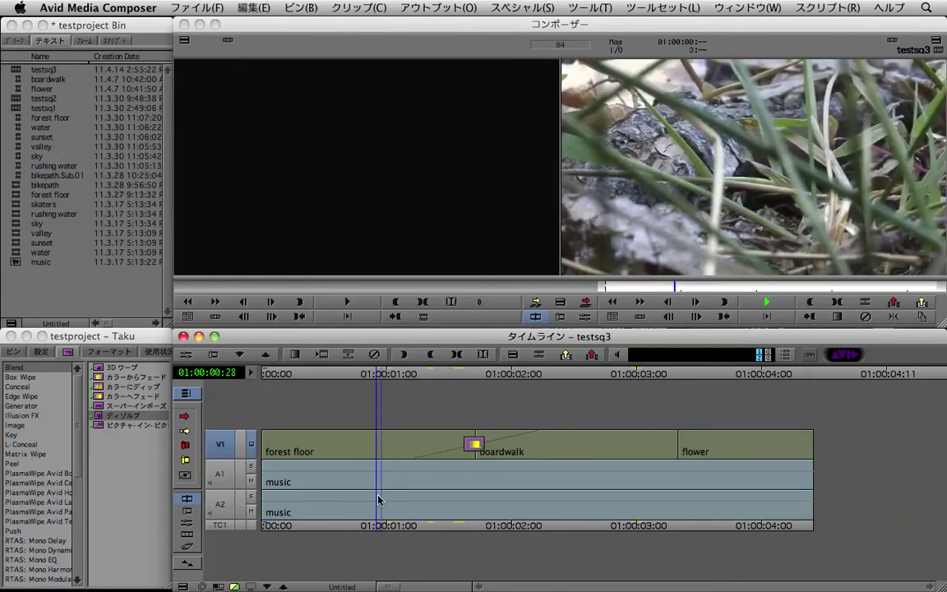
{"action": "key", "text": "space"}
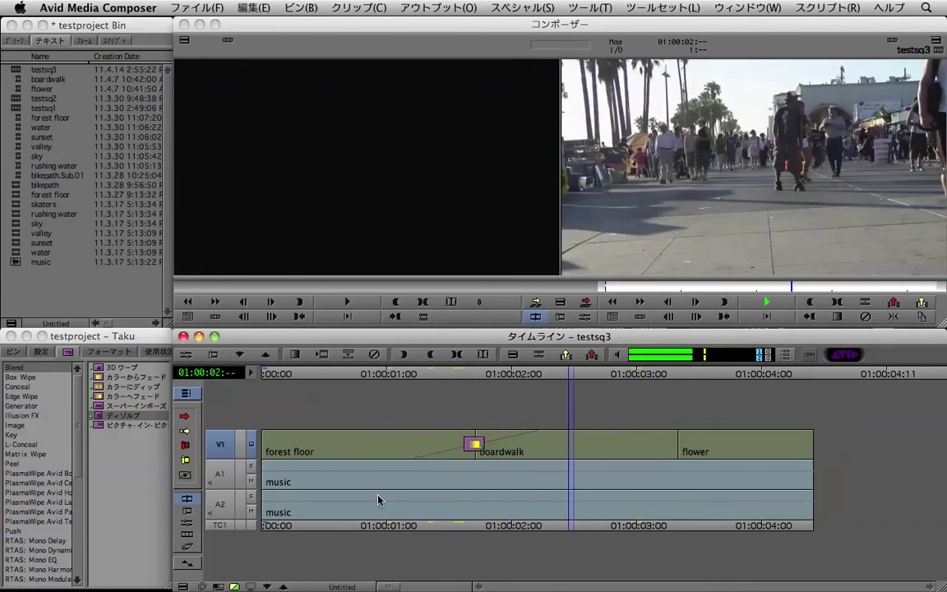
{"action": "key", "text": "space"}
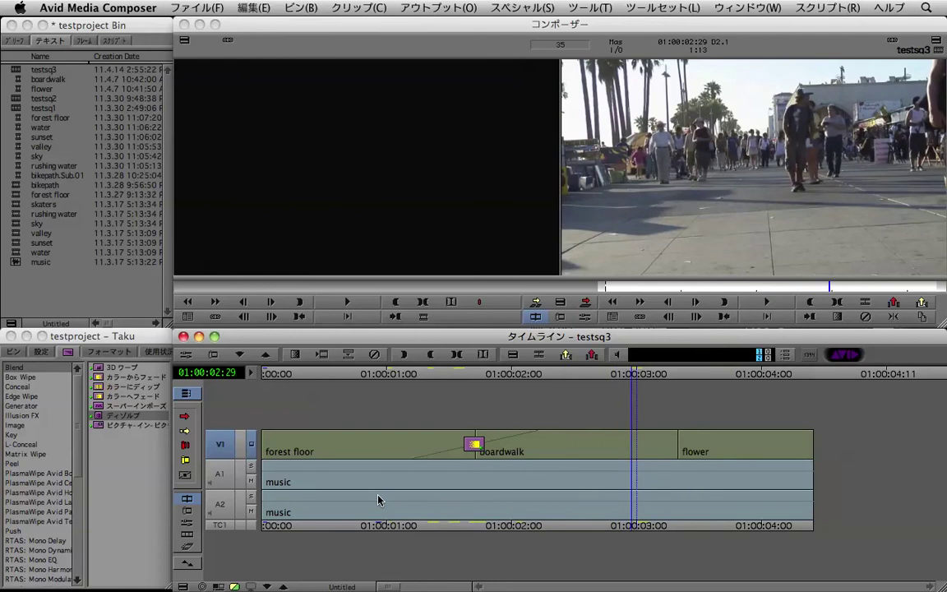